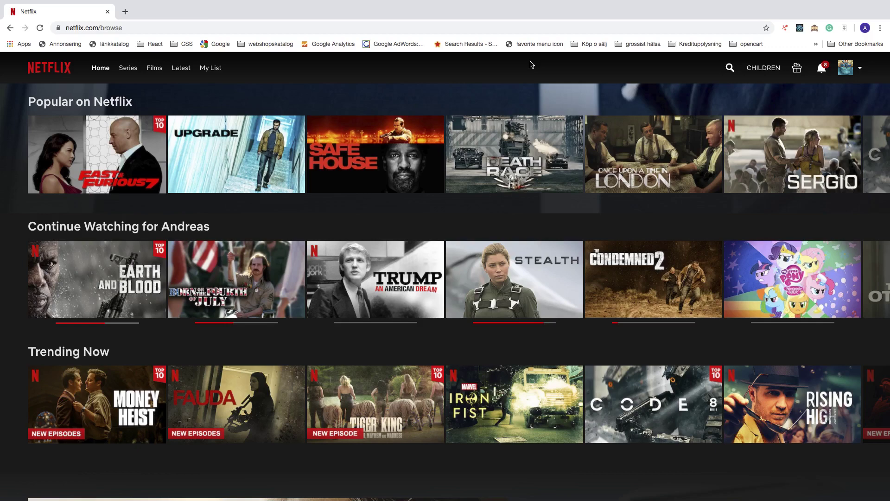
Go to the Account page and expand your own profile's row to reveal Subtitle appearance
{"action": "mouse_move", "coordinate": [859, 70]}
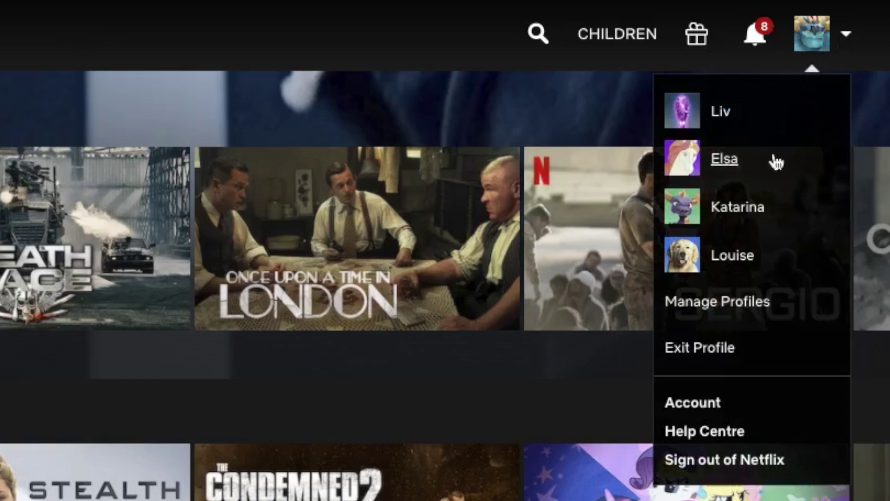
{"action": "left_click", "coordinate": [692, 403]}
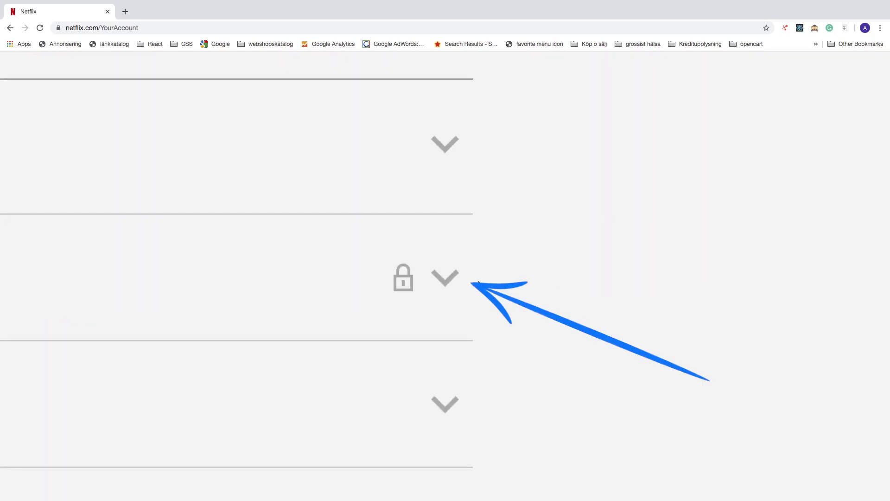
{"action": "left_click", "coordinate": [673, 276]}
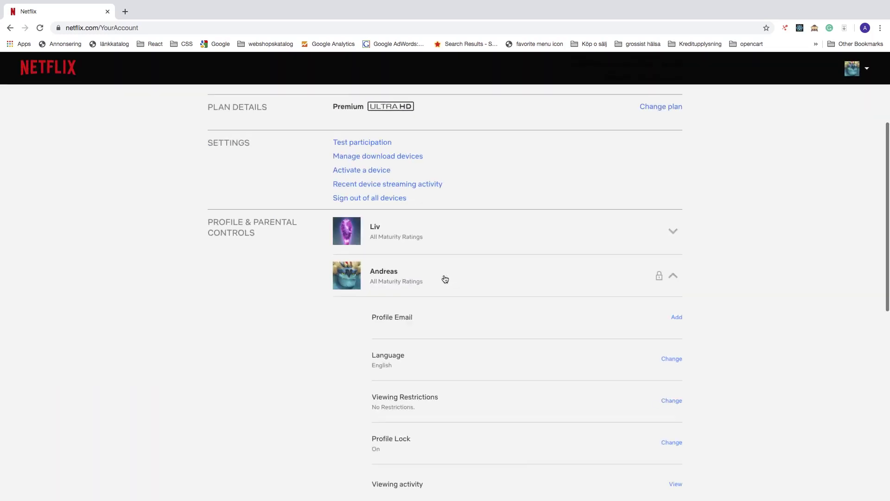
{"action": "scroll", "coordinate": [462, 283], "scroll_direction": "down", "scroll_amount": 5}
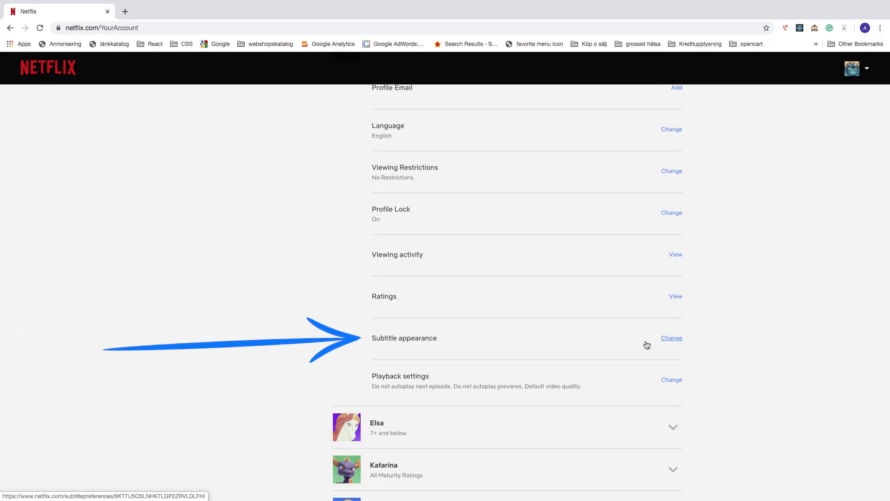
{"action": "scroll", "coordinate": [673, 342], "scroll_direction": "up", "scroll_amount": 5}
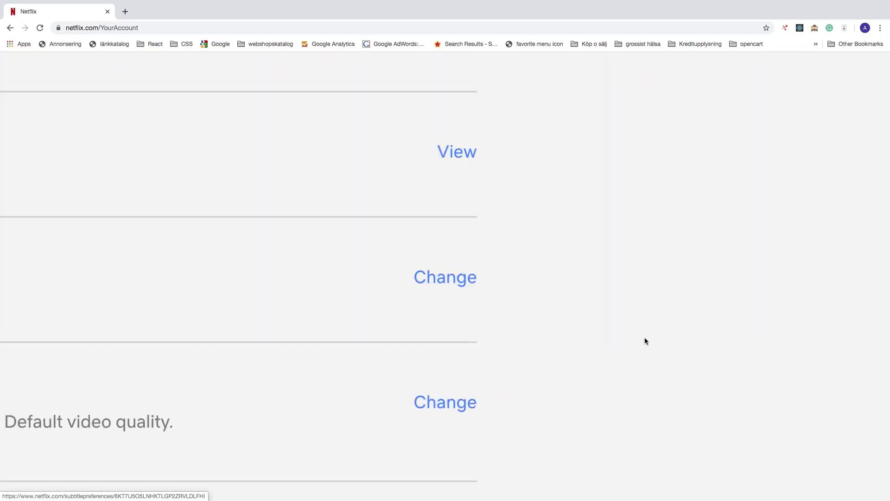
Open Subtitle appearance and preview the Typewriter and Print subtitle fonts
{"action": "left_click", "coordinate": [444, 278]}
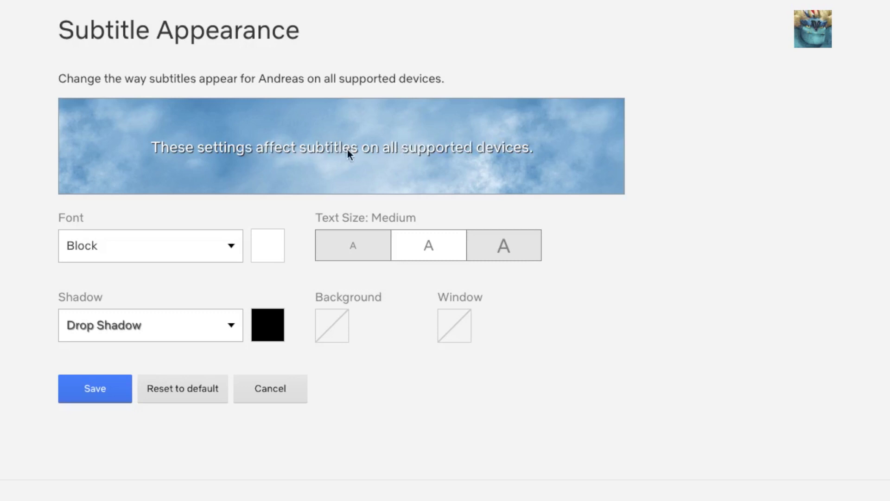
{"action": "left_click", "coordinate": [232, 246]}
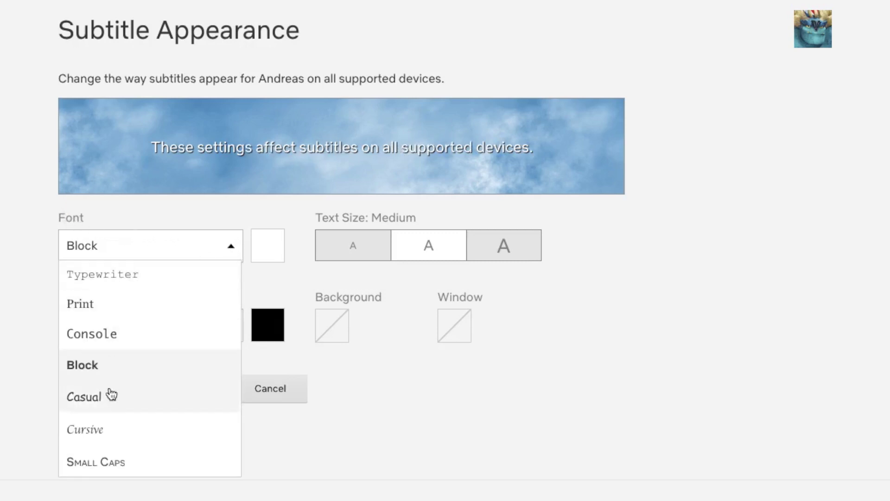
{"action": "left_click", "coordinate": [120, 284]}
{"action": "left_click", "coordinate": [118, 253]}
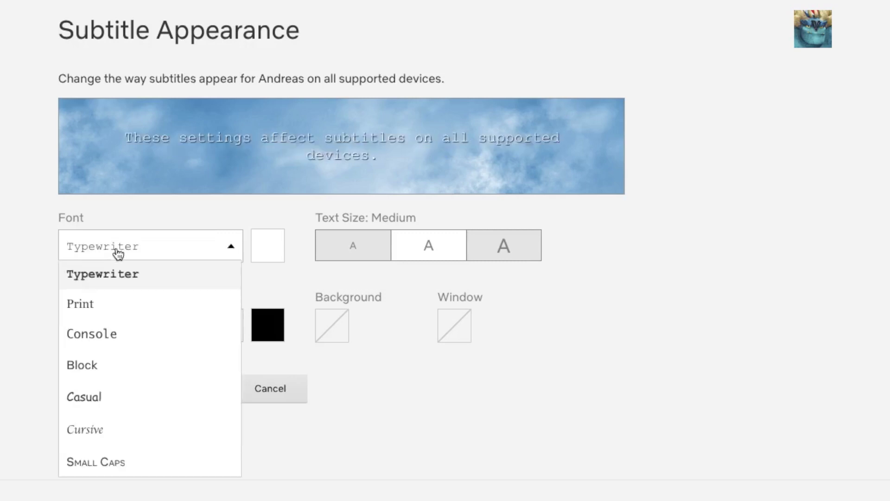
{"action": "left_click", "coordinate": [104, 304]}
Preview the Console font, then set the subtitle font back to Block
{"action": "left_click", "coordinate": [119, 244]}
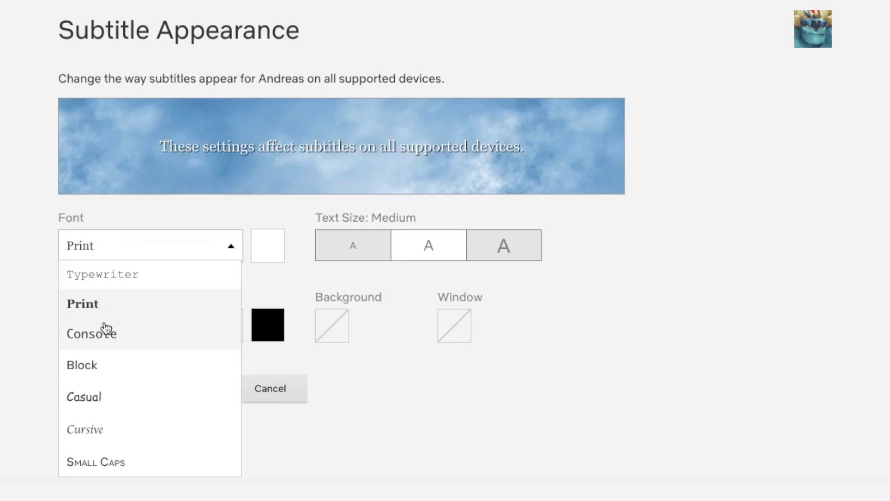
{"action": "left_click", "coordinate": [104, 330]}
{"action": "left_click", "coordinate": [155, 261]}
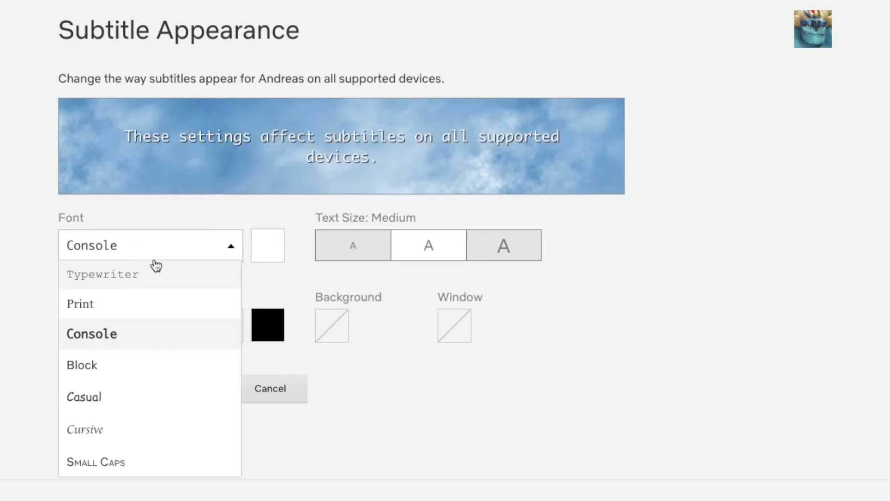
{"action": "left_click", "coordinate": [110, 361]}
{"action": "left_click", "coordinate": [162, 248]}
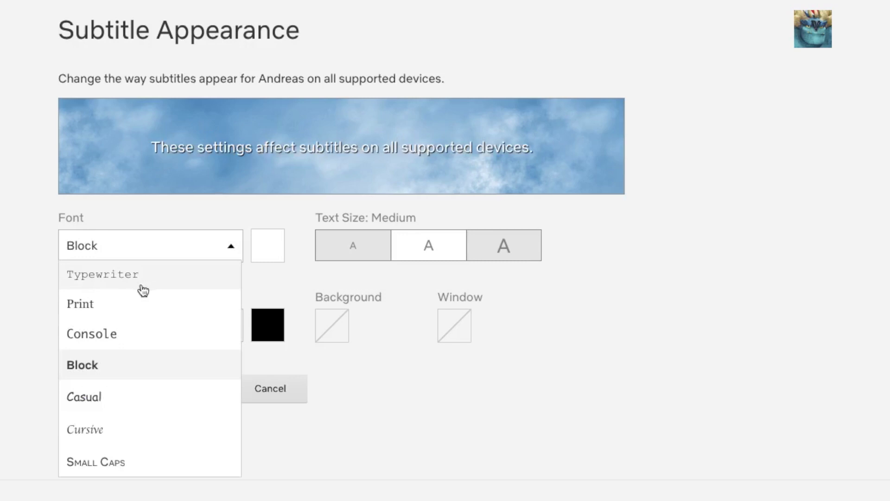
{"action": "left_click", "coordinate": [105, 365]}
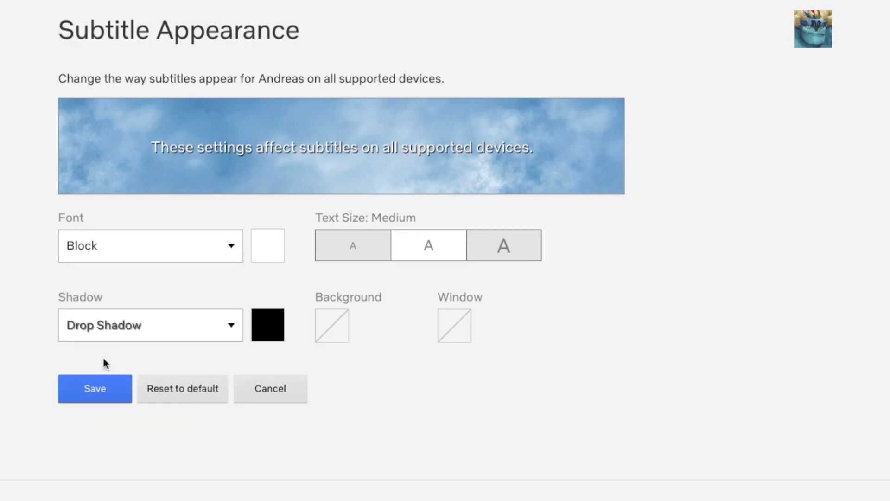
{"action": "left_click", "coordinate": [269, 251]}
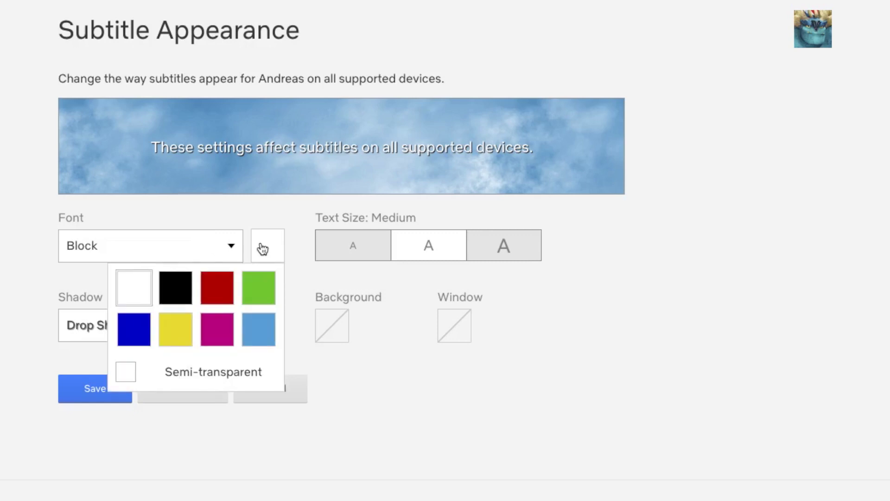
{"action": "left_click", "coordinate": [163, 287]}
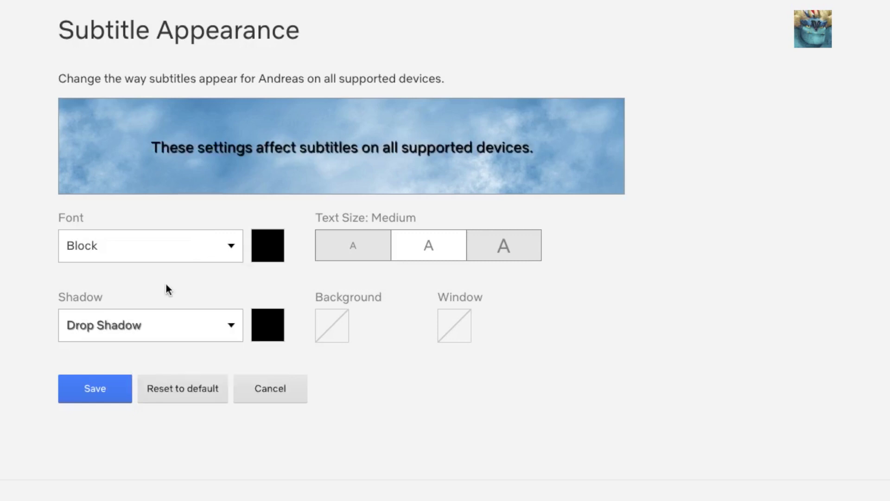
{"action": "left_click", "coordinate": [260, 257]}
{"action": "left_click", "coordinate": [217, 288]}
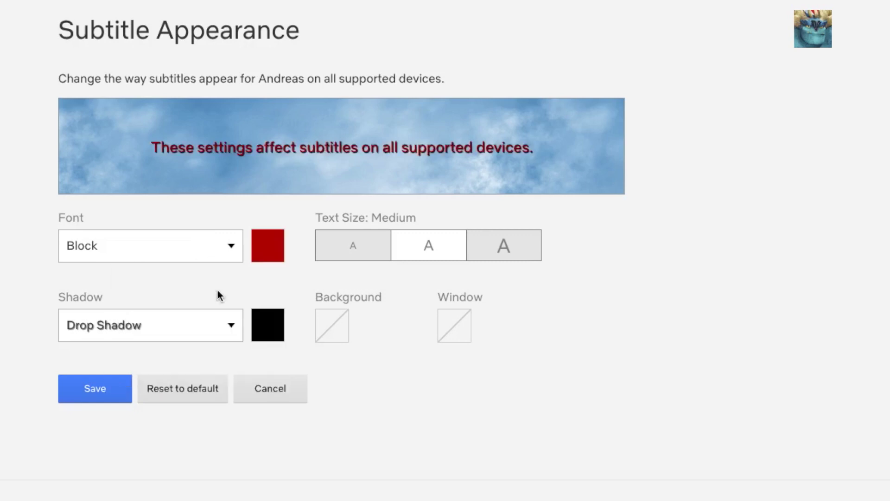
{"action": "left_click", "coordinate": [268, 252]}
{"action": "left_click", "coordinate": [255, 291]}
{"action": "left_click", "coordinate": [279, 254]}
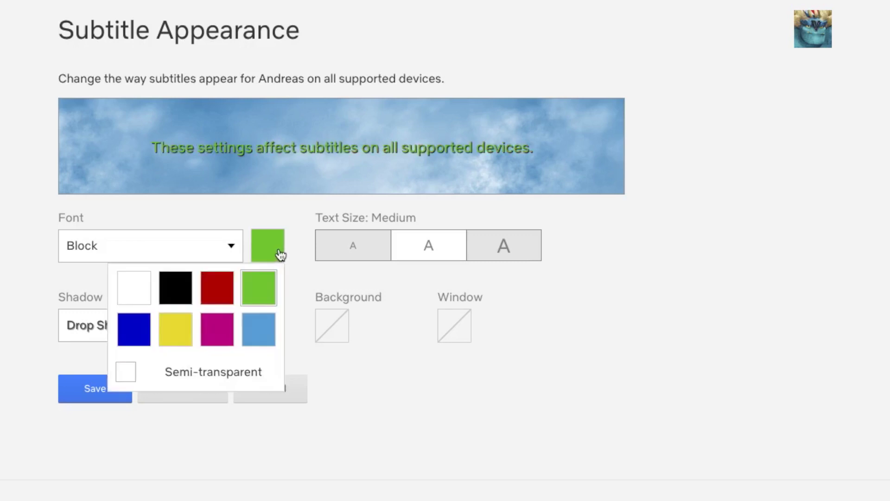
{"action": "left_click", "coordinate": [190, 287]}
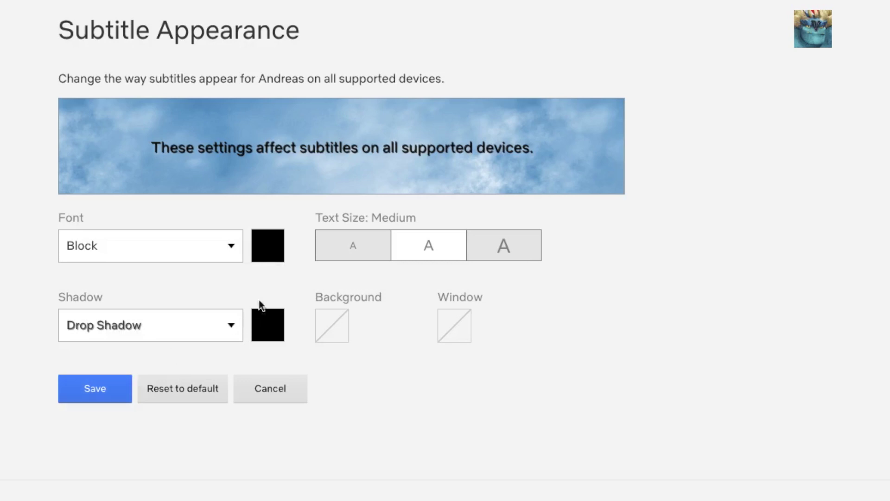
{"action": "left_click", "coordinate": [272, 259]}
{"action": "left_click", "coordinate": [124, 371]}
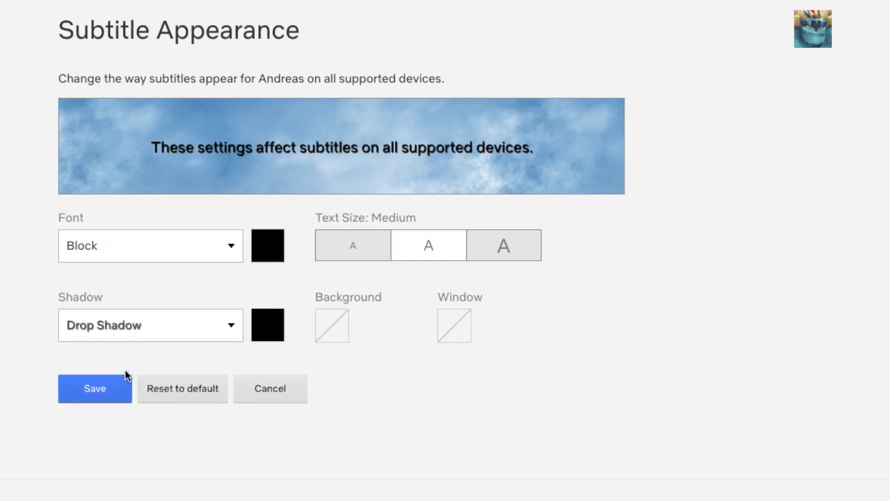
{"action": "left_click", "coordinate": [274, 247]}
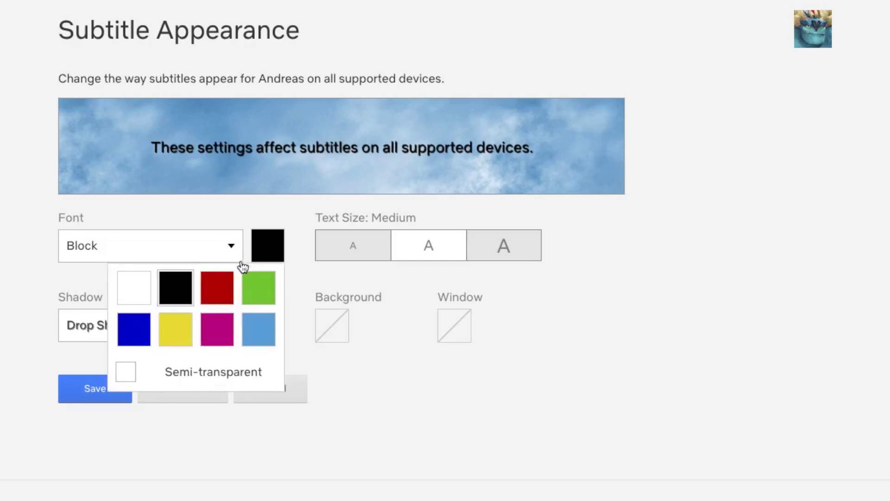
{"action": "left_click", "coordinate": [222, 291]}
{"action": "left_click", "coordinate": [274, 247]}
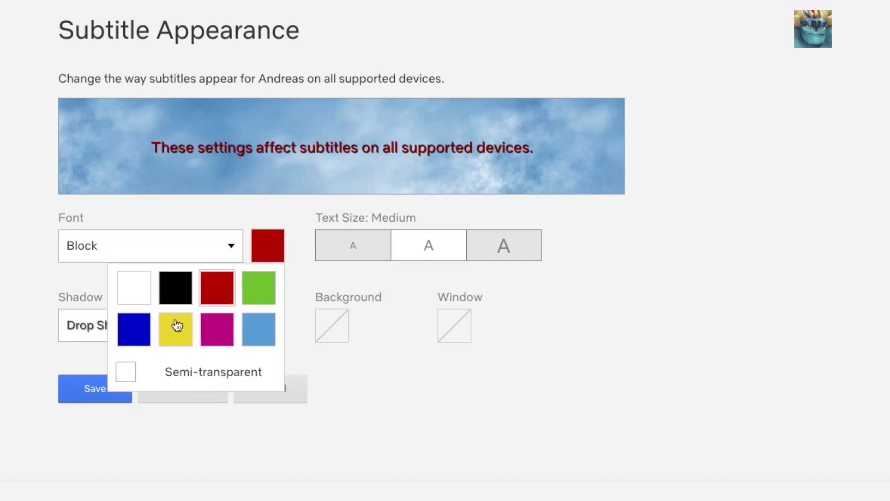
{"action": "left_click", "coordinate": [124, 375]}
{"action": "left_click", "coordinate": [268, 251]}
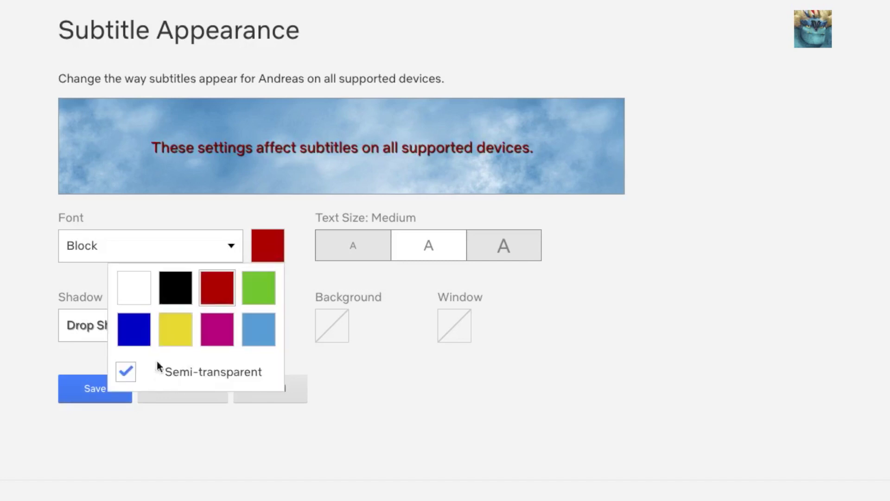
{"action": "left_click", "coordinate": [125, 373]}
{"action": "left_click", "coordinate": [271, 246]}
{"action": "left_click", "coordinate": [134, 289]}
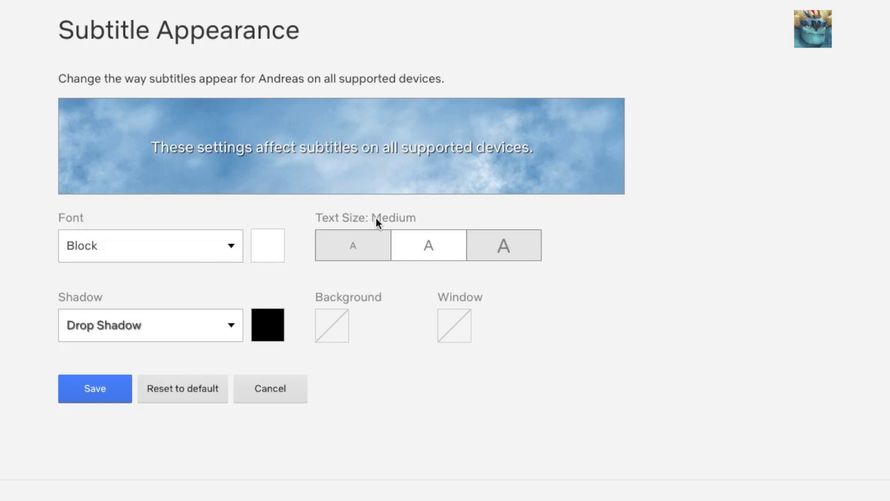
Step the subtitle text size through Small and Medium, ending on Large
{"action": "left_click", "coordinate": [348, 251]}
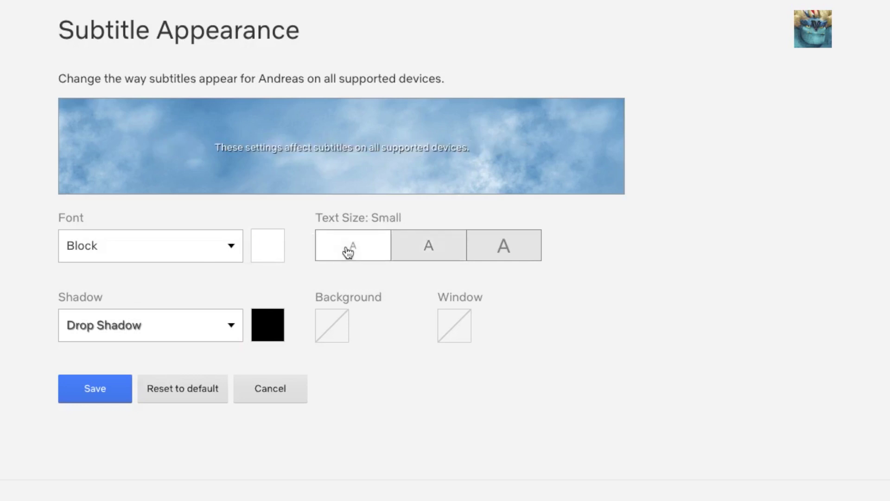
{"action": "left_click", "coordinate": [427, 249]}
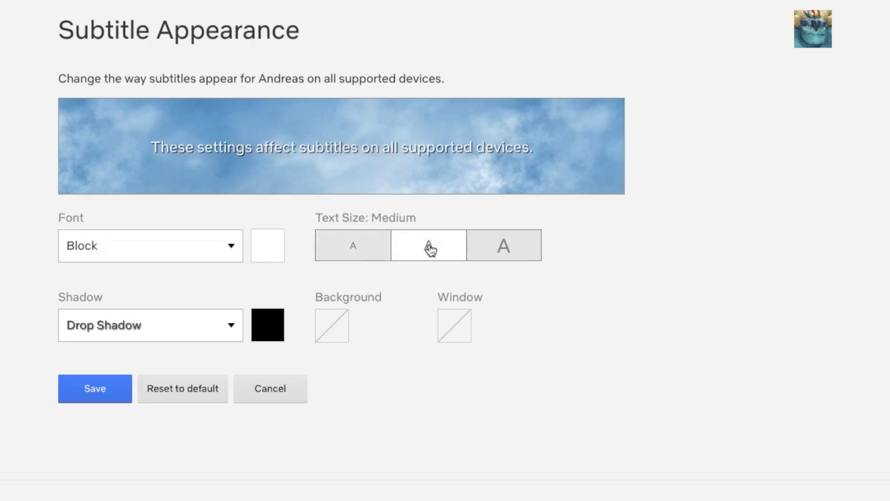
{"action": "left_click", "coordinate": [503, 247]}
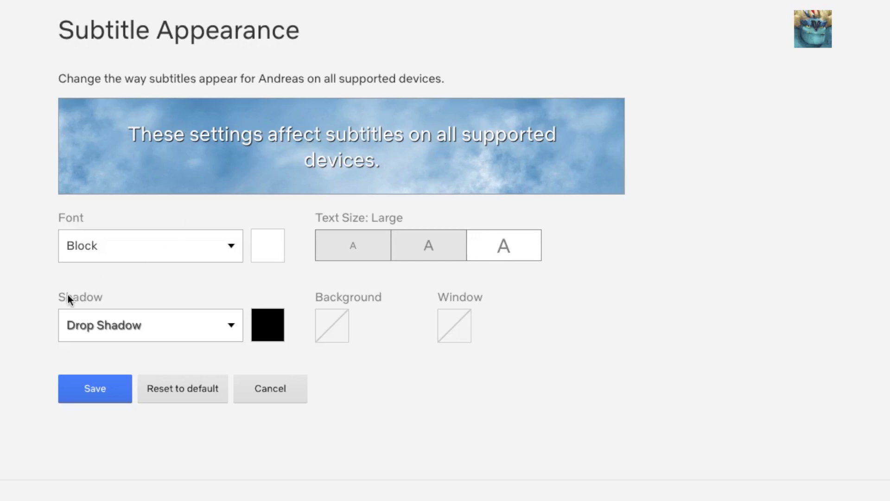
Preview the Raised, Depressed, Uniform and Drop Shadow styles, then set the shadow to Raised
{"action": "left_click", "coordinate": [147, 321]}
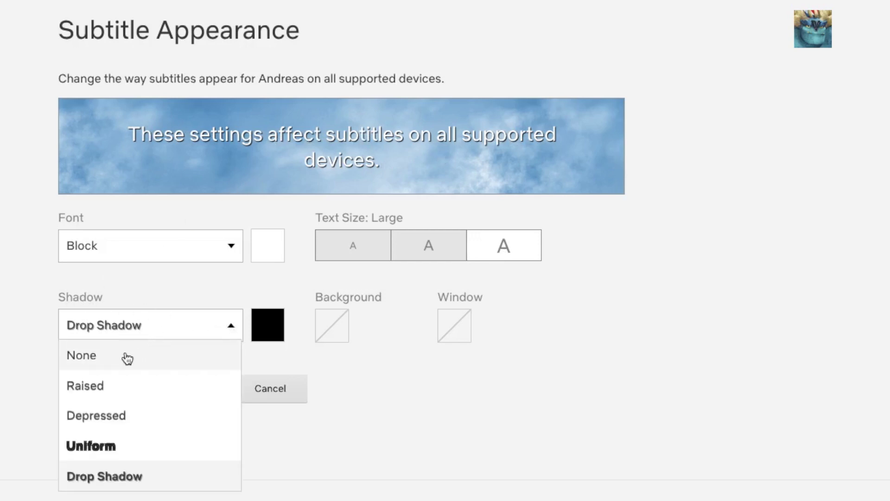
{"action": "left_click", "coordinate": [119, 380]}
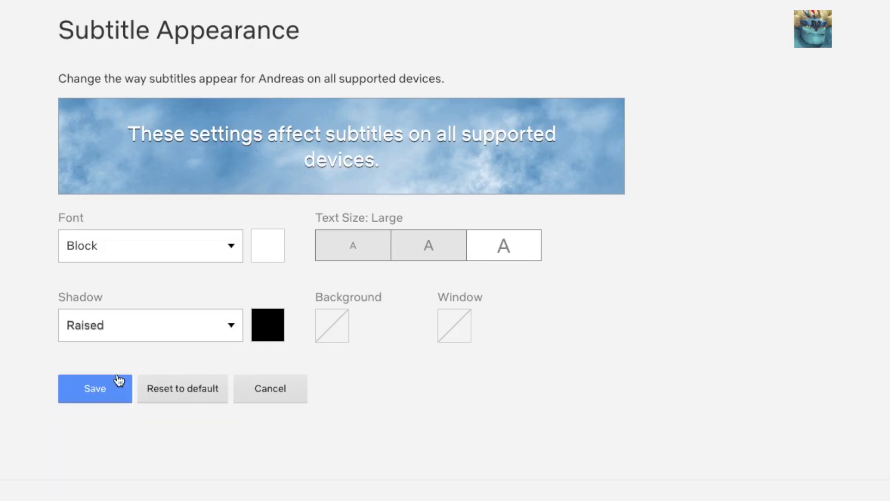
{"action": "left_click", "coordinate": [229, 324]}
{"action": "left_click", "coordinate": [154, 417]}
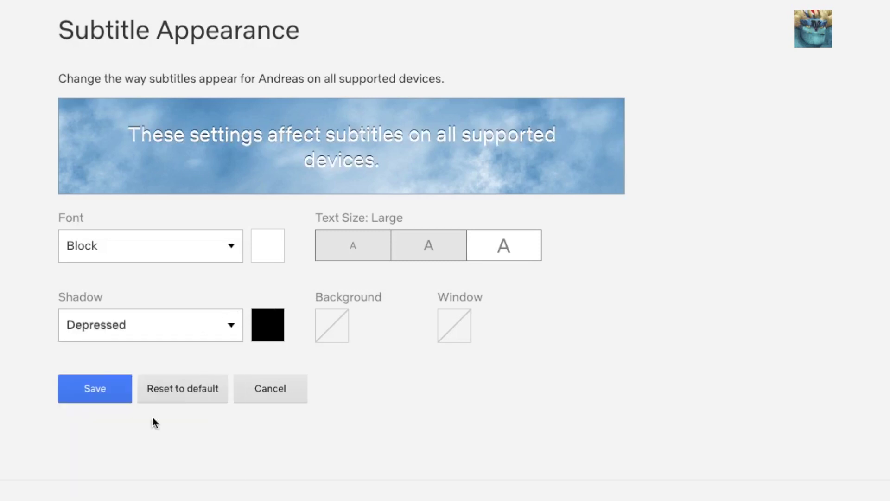
{"action": "left_click", "coordinate": [224, 324]}
{"action": "left_click", "coordinate": [167, 444]}
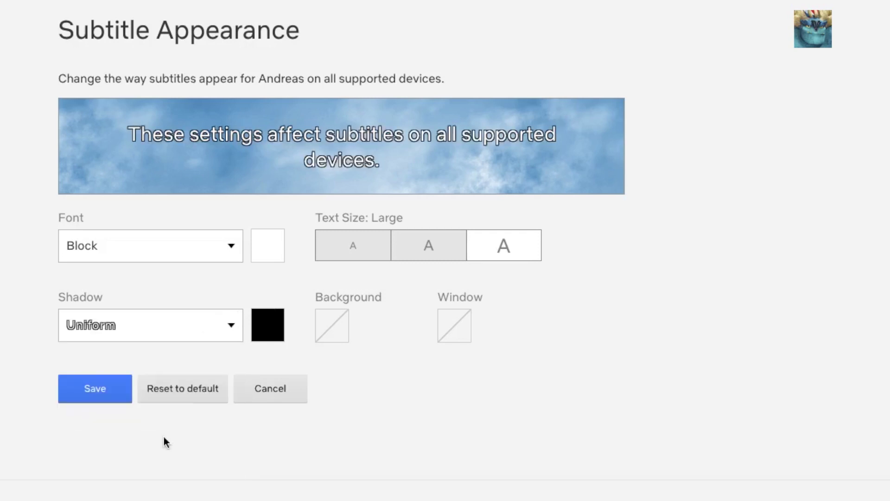
{"action": "left_click", "coordinate": [212, 331]}
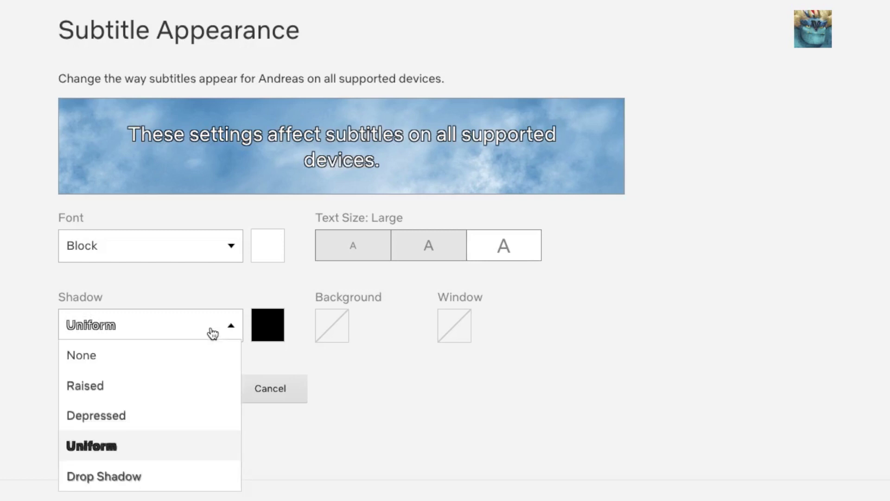
{"action": "left_click", "coordinate": [150, 477]}
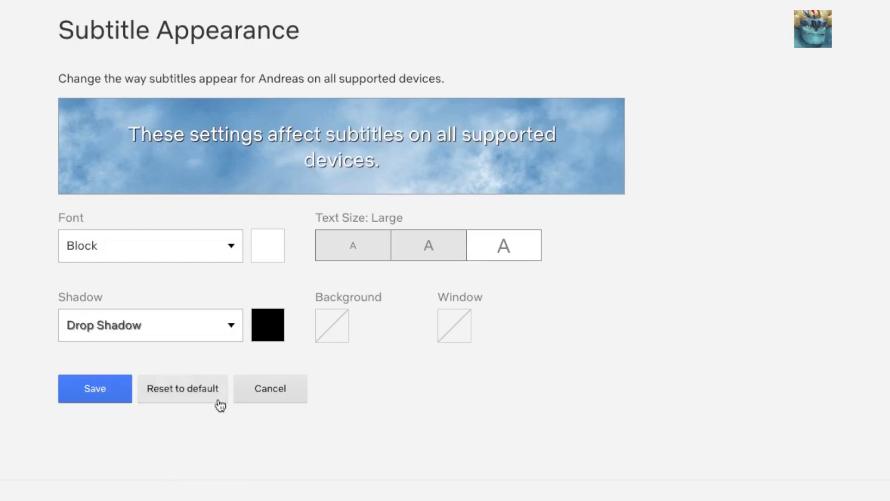
{"action": "left_click", "coordinate": [232, 331]}
{"action": "left_click", "coordinate": [146, 391]}
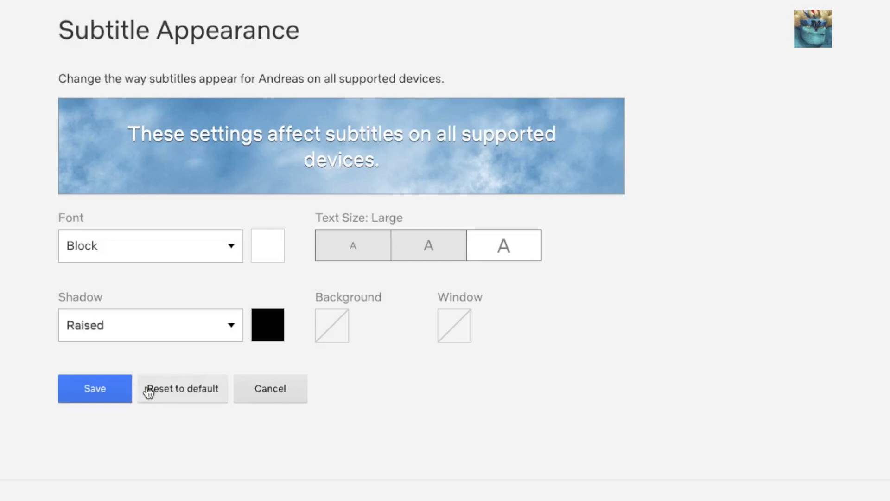
{"action": "left_click", "coordinate": [272, 332]}
{"action": "left_click", "coordinate": [214, 369]}
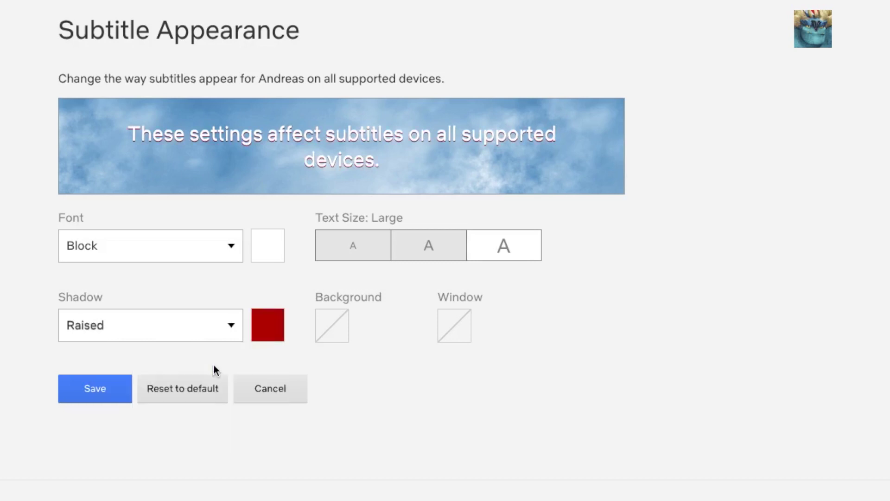
{"action": "left_click", "coordinate": [269, 323]}
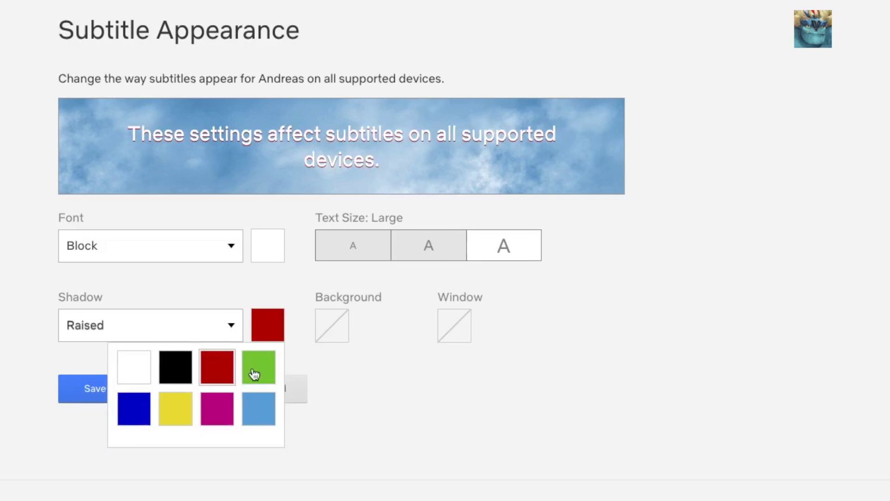
{"action": "left_click", "coordinate": [254, 373]}
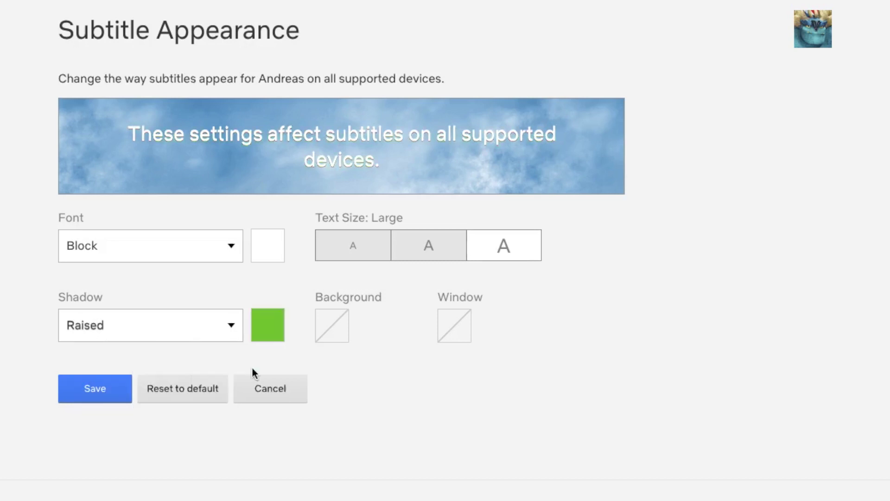
{"action": "left_click", "coordinate": [277, 325]}
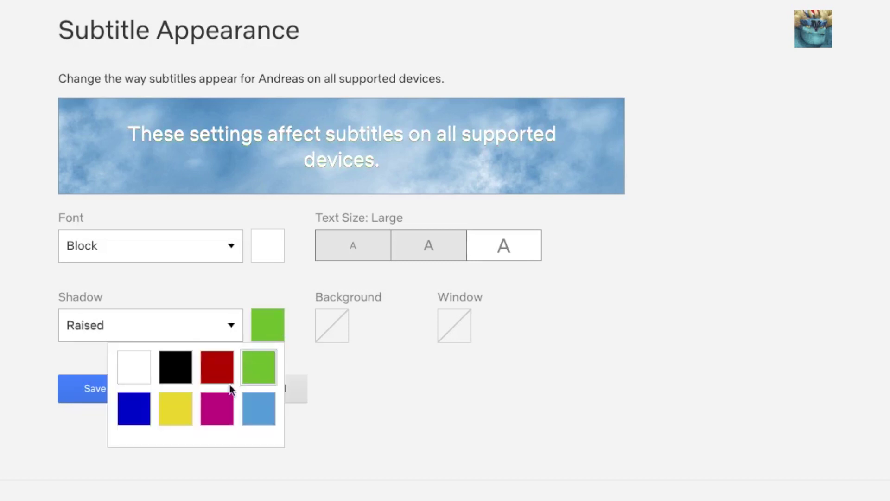
{"action": "left_click", "coordinate": [179, 362]}
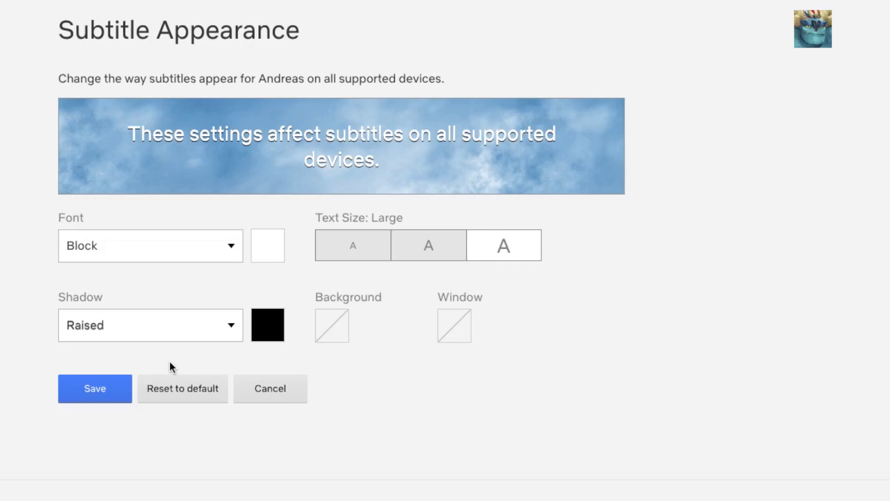
Set the subtitle background to black, with Semi-transparent left unchecked for an opaque box
{"action": "left_click", "coordinate": [325, 329]}
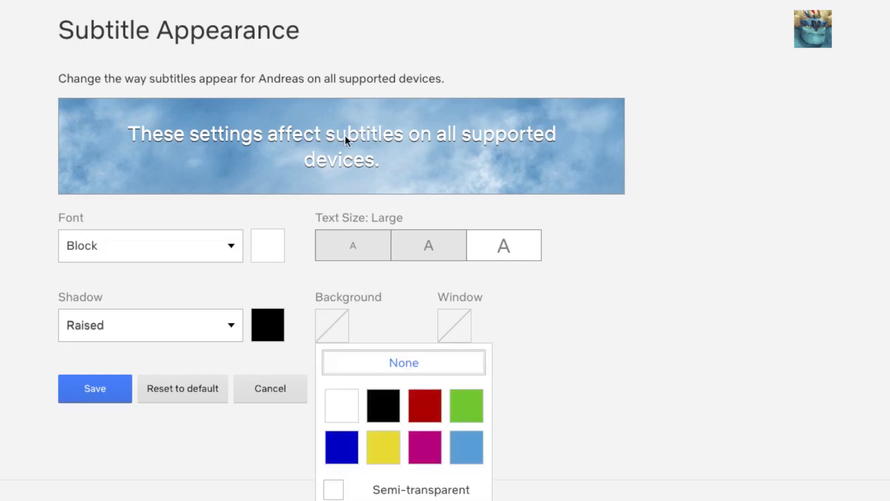
{"action": "left_click", "coordinate": [381, 407]}
{"action": "left_click", "coordinate": [334, 330]}
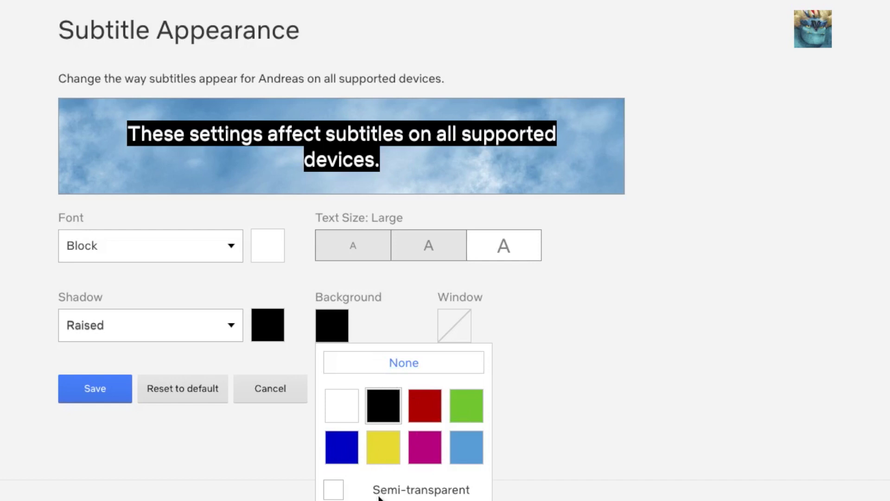
{"action": "left_click", "coordinate": [337, 494]}
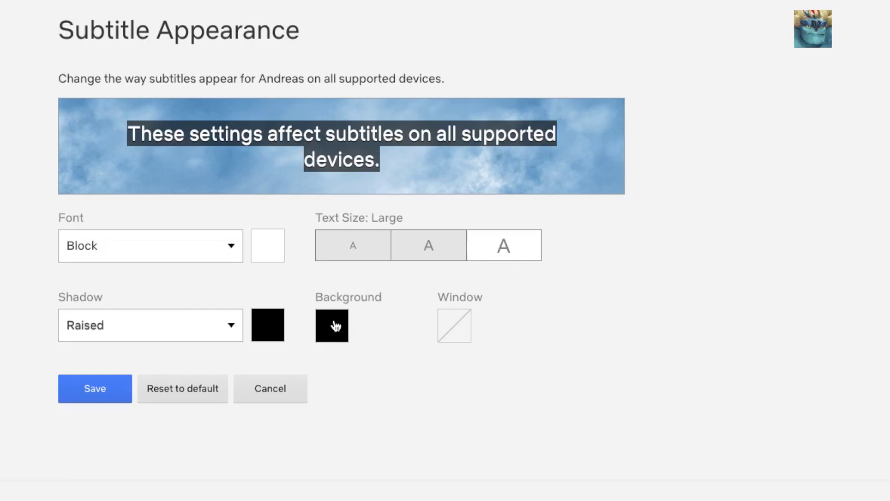
{"action": "left_click", "coordinate": [335, 326]}
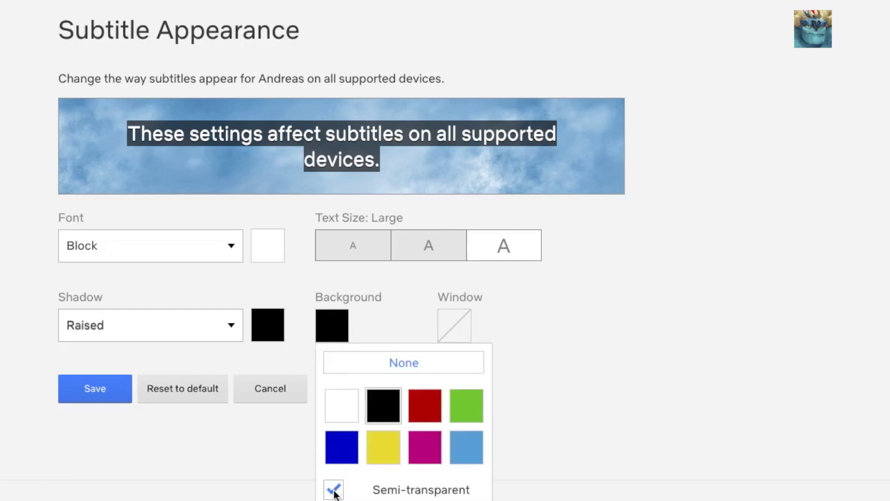
{"action": "left_click", "coordinate": [334, 491]}
{"action": "left_click", "coordinate": [342, 330]}
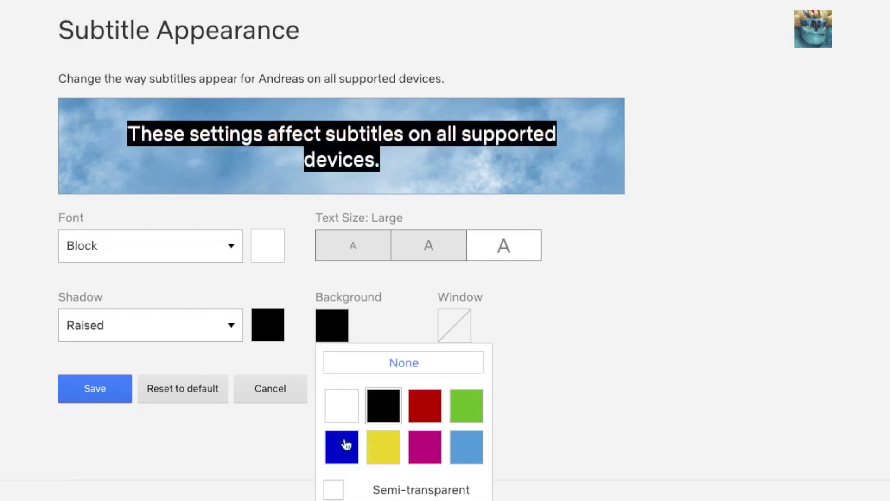
{"action": "left_click", "coordinate": [335, 490]}
{"action": "left_click", "coordinate": [336, 324]}
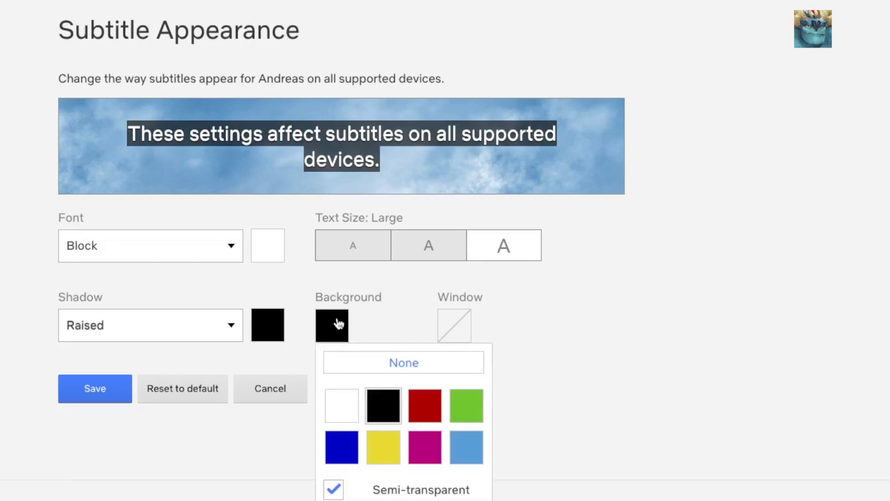
{"action": "left_click", "coordinate": [335, 490]}
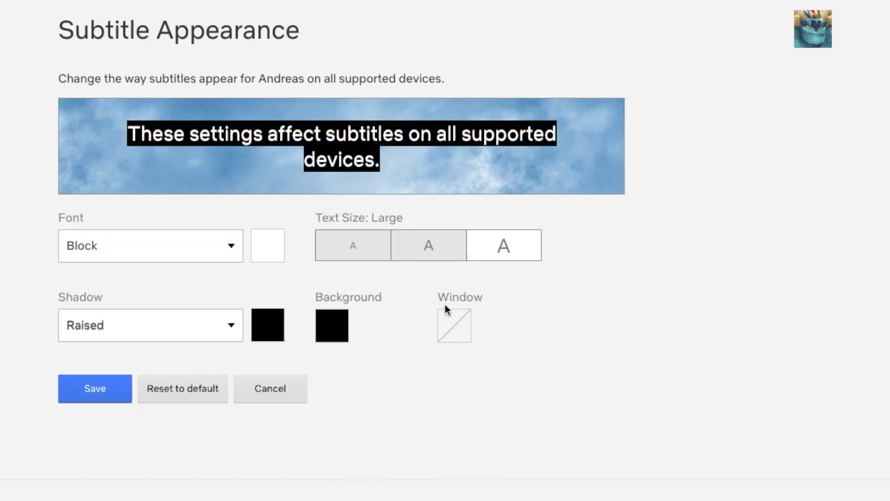
{"action": "left_click", "coordinate": [450, 339]}
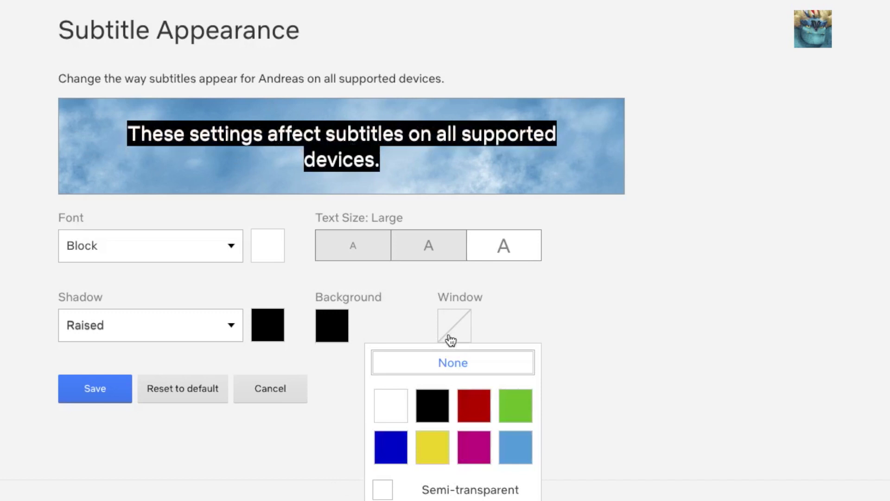
{"action": "left_click", "coordinate": [392, 406]}
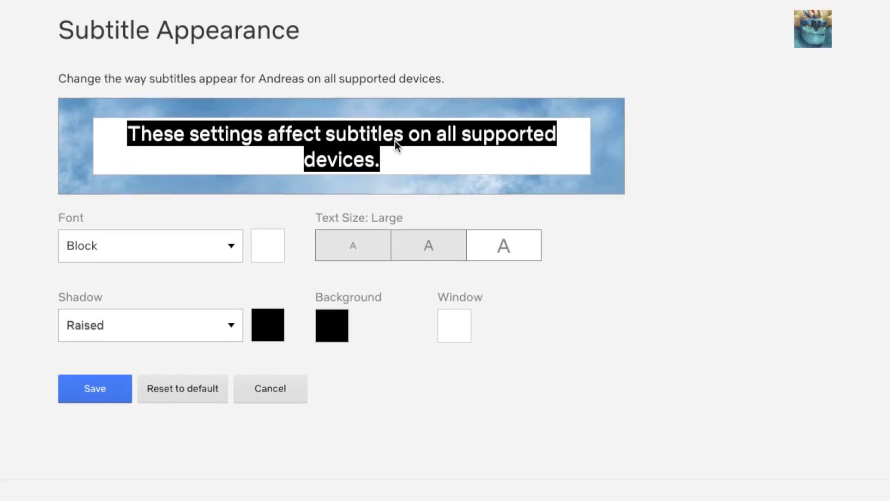
{"action": "left_click", "coordinate": [453, 324]}
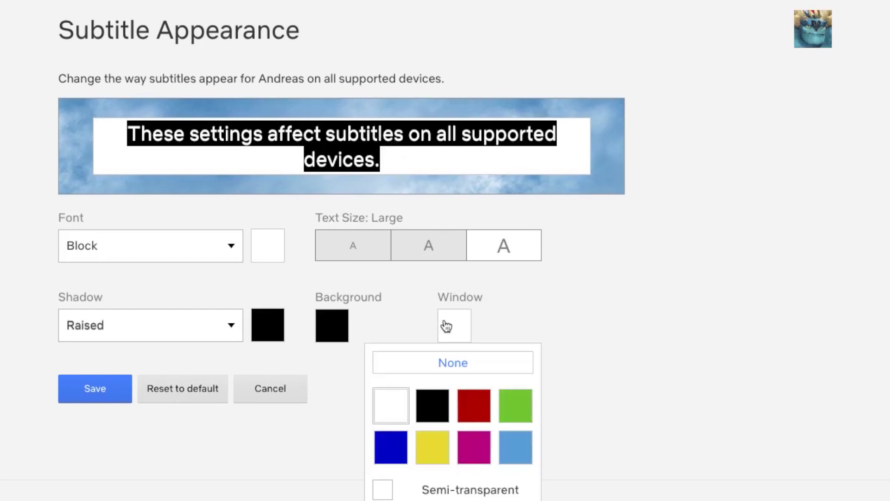
{"action": "left_click", "coordinate": [452, 365]}
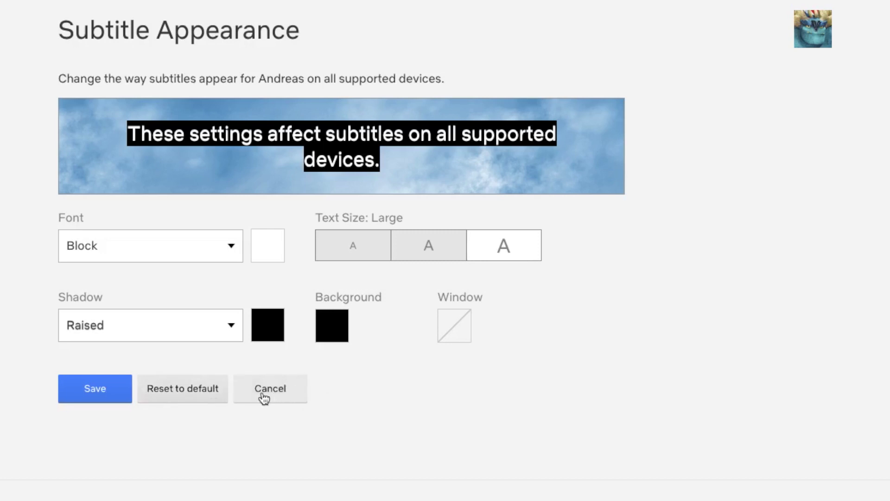
Save the Block font, Large size, Raised shadow and black background subtitle settings
{"action": "left_click", "coordinate": [96, 393]}
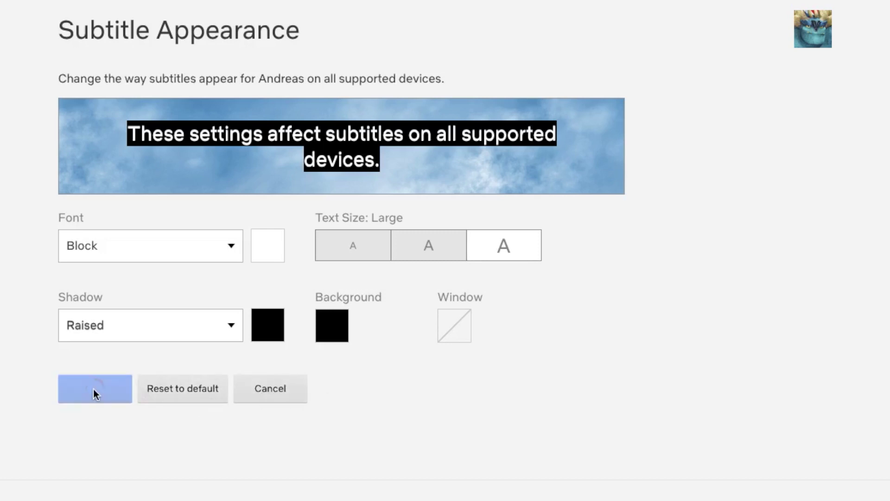